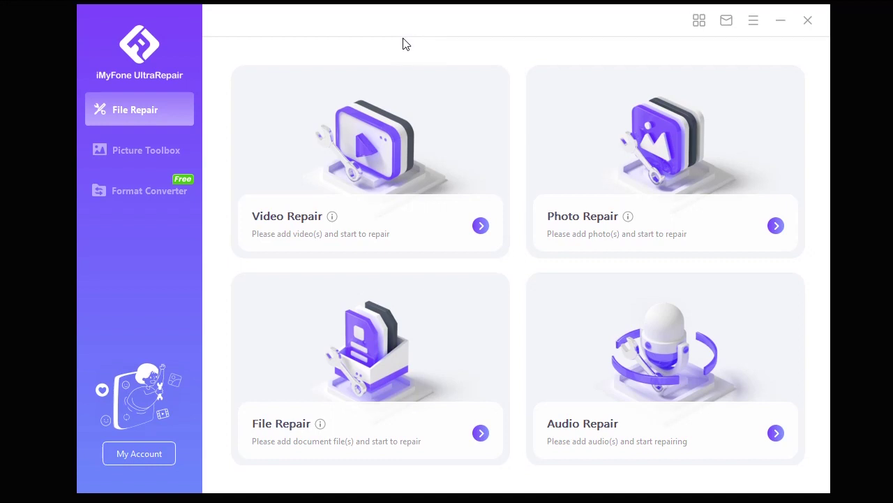
Enhance cat.jpg from the Pictures folder with Photo Clarity and compare the original with the preview.
{"action": "left_click", "coordinate": [153, 155]}
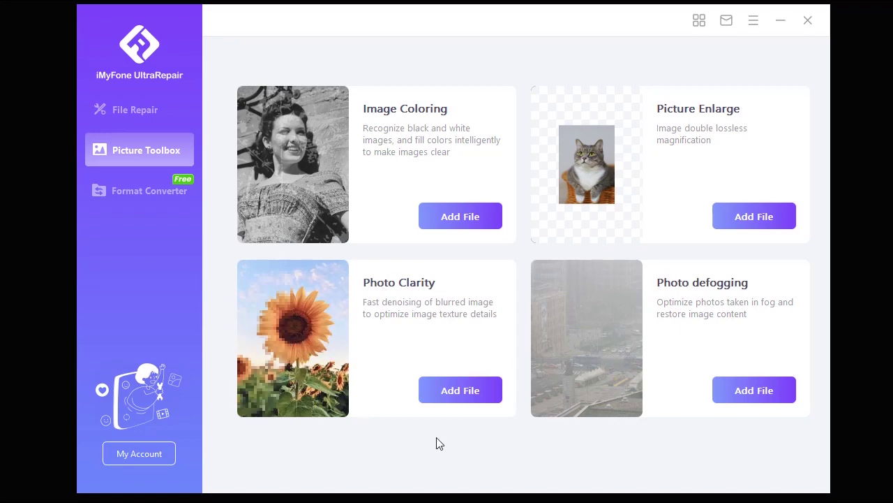
{"action": "left_click", "coordinate": [470, 398]}
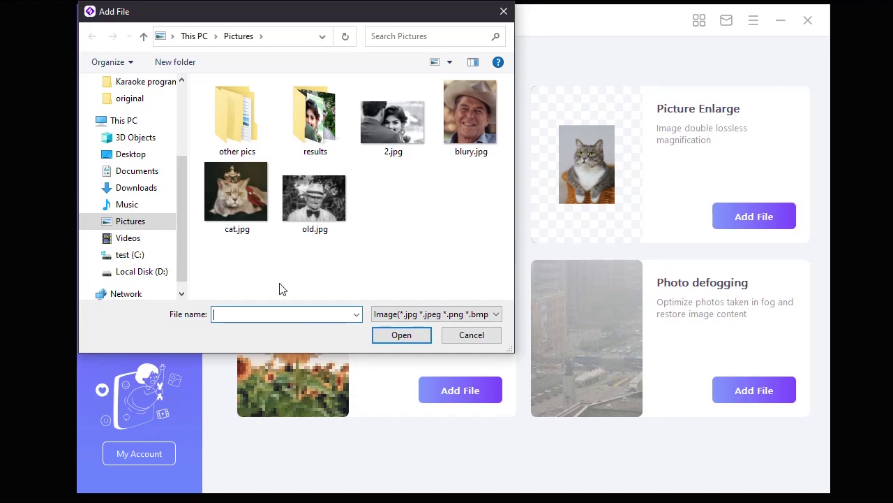
{"action": "double_click", "coordinate": [235, 222]}
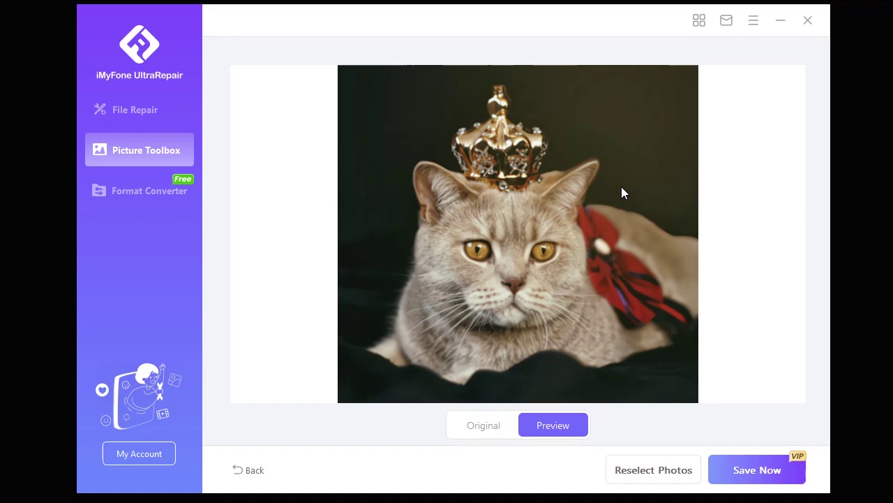
{"action": "left_click", "coordinate": [489, 427]}
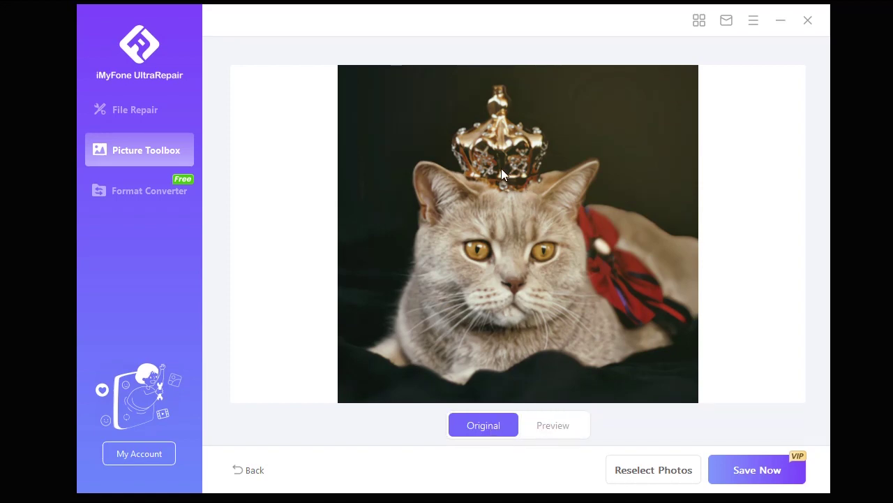
{"action": "left_click", "coordinate": [559, 431]}
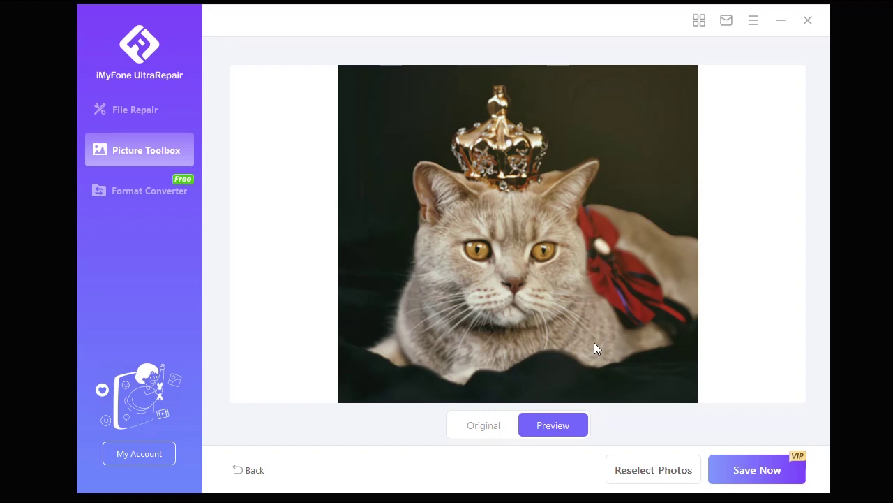
Save the enhanced cat photo to the results folder inside Pictures and return to the Picture Toolbox.
{"action": "left_click", "coordinate": [762, 471]}
{"action": "double_click", "coordinate": [323, 128]}
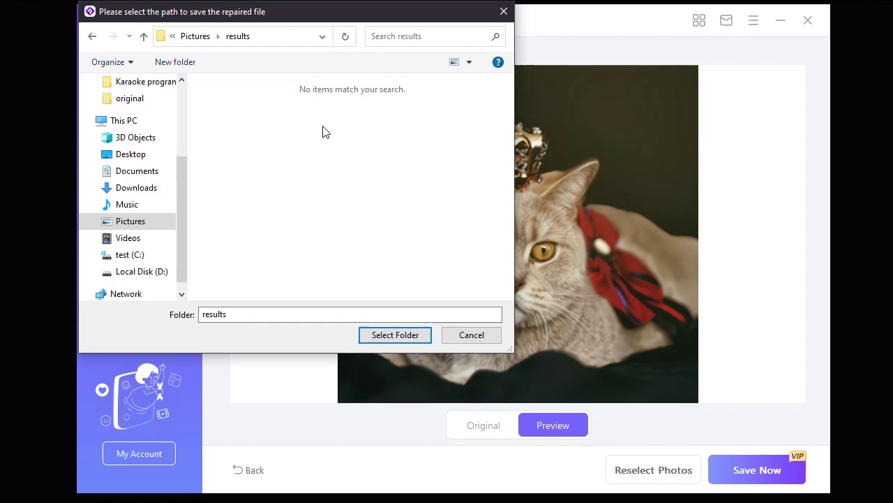
{"action": "left_click", "coordinate": [388, 335]}
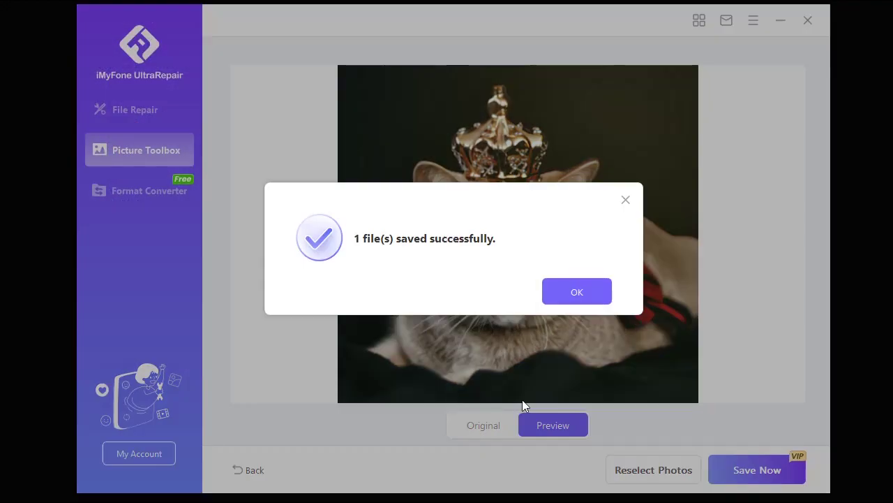
{"action": "left_click", "coordinate": [576, 289]}
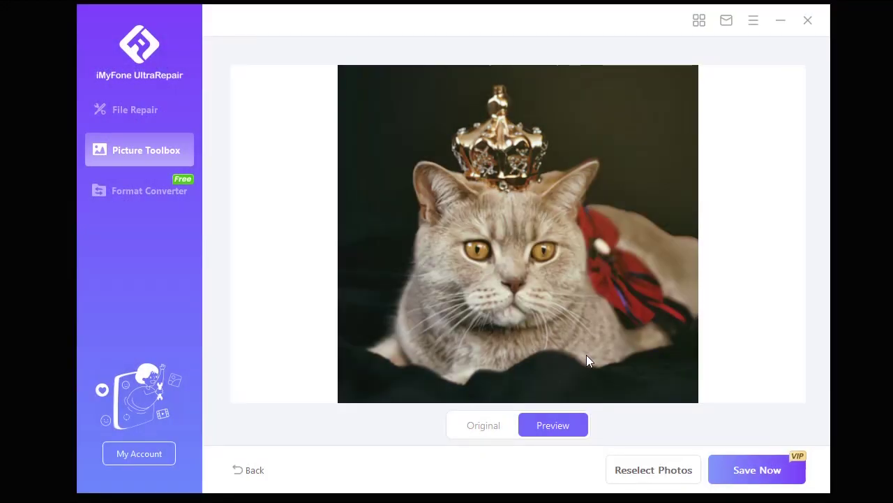
{"action": "left_click", "coordinate": [265, 472]}
{"action": "left_click", "coordinate": [478, 285]}
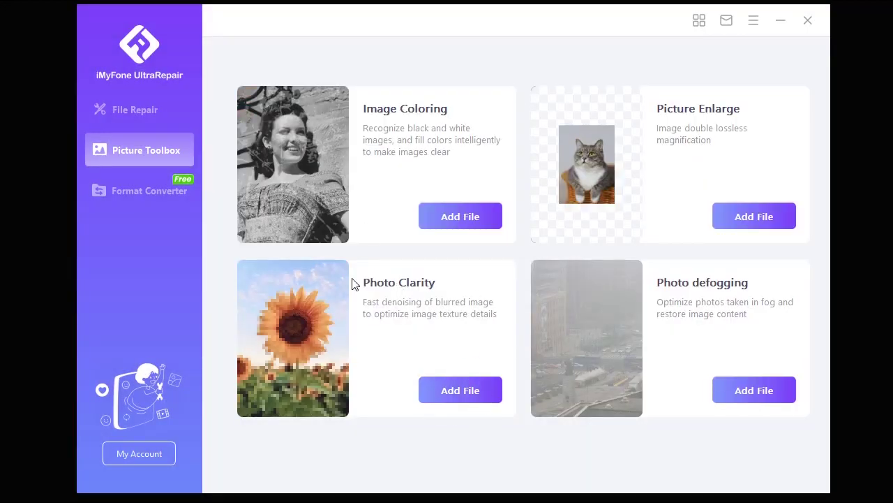
Run Photo Clarity again on the cat.jpg stored in the results folder and compare the original with the preview.
{"action": "left_click", "coordinate": [478, 391]}
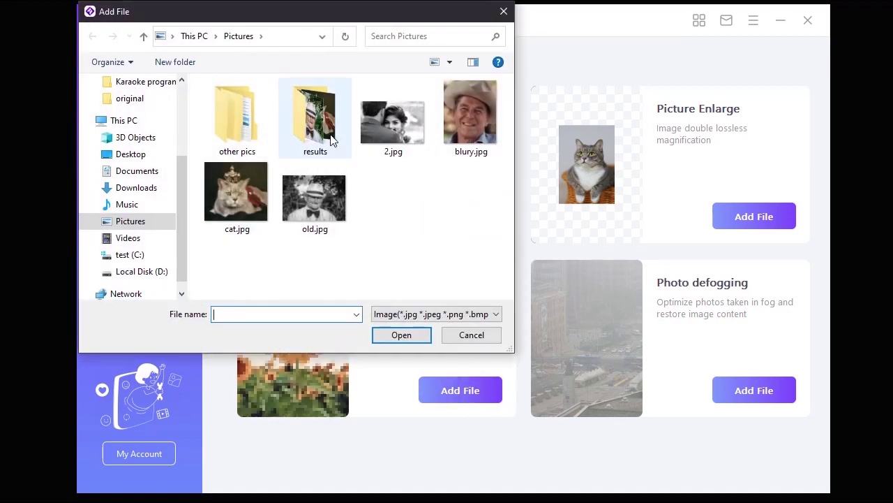
{"action": "double_click", "coordinate": [333, 140]}
{"action": "left_click", "coordinate": [332, 145]}
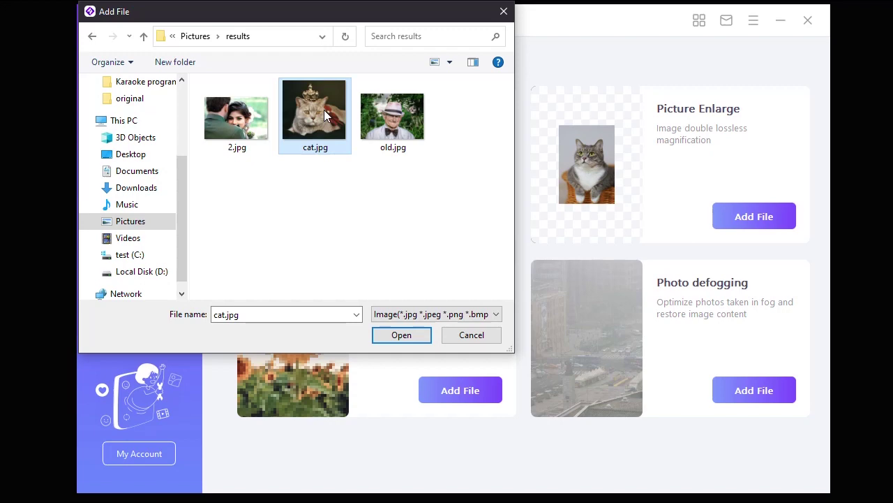
{"action": "left_click", "coordinate": [401, 334]}
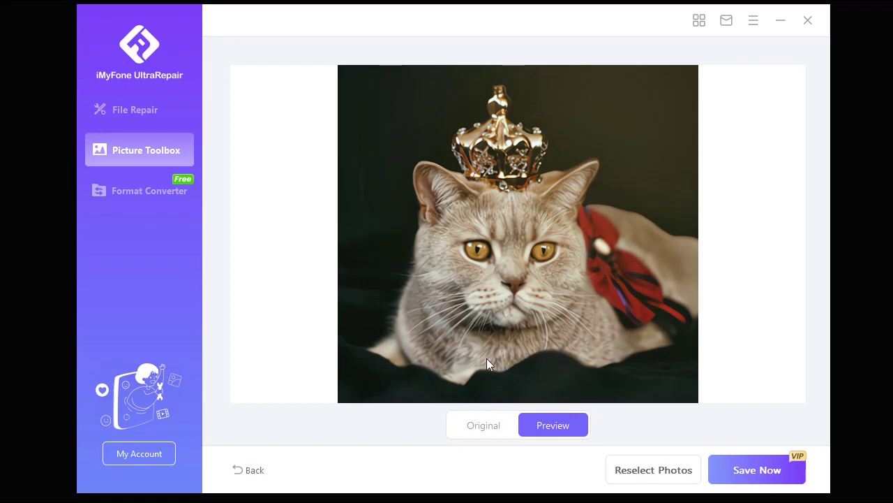
{"action": "left_click", "coordinate": [480, 427]}
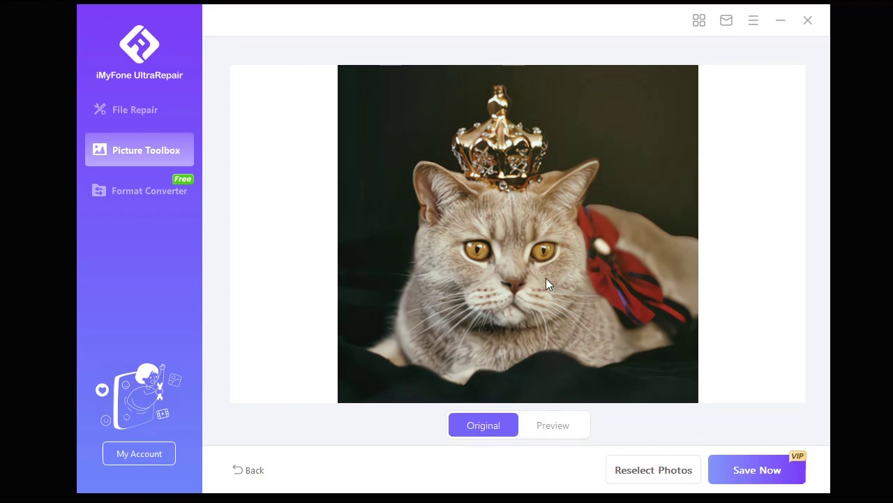
{"action": "left_click", "coordinate": [558, 427]}
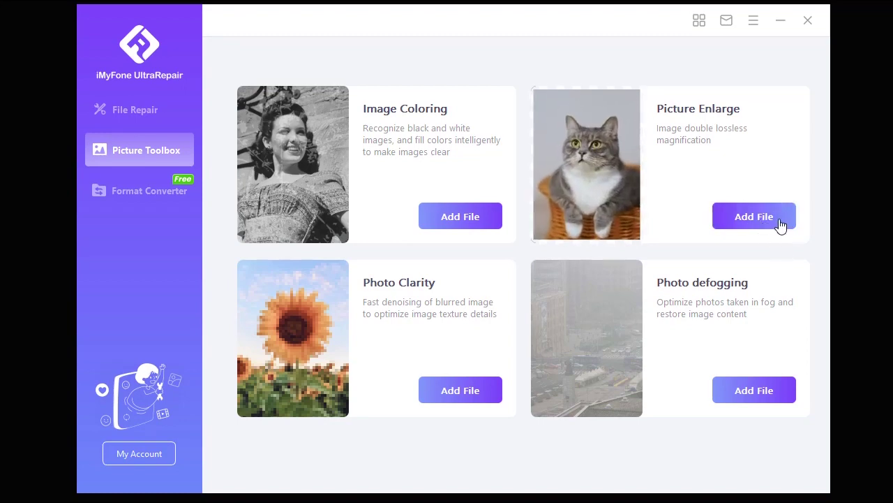
Enlarge small.jpg from the Pictures folder with Picture Enlarge and compare the original with the preview.
{"action": "left_click", "coordinate": [780, 217]}
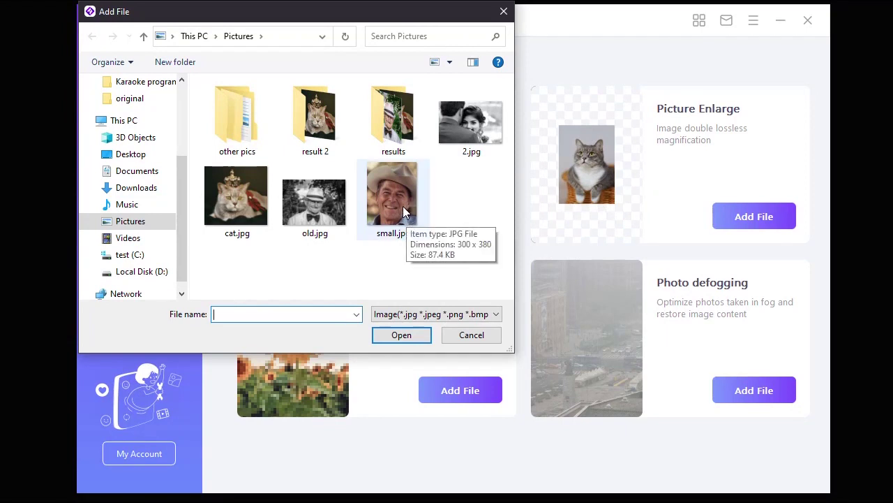
{"action": "left_click", "coordinate": [401, 212]}
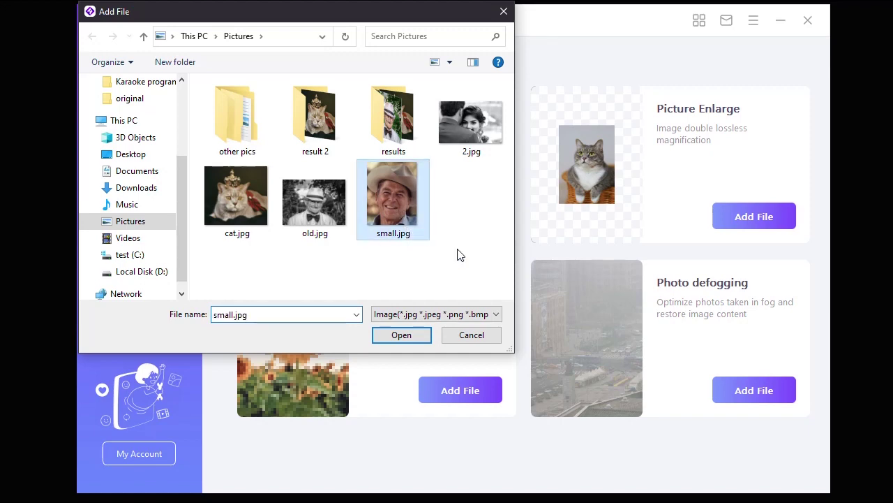
{"action": "left_click", "coordinate": [404, 337]}
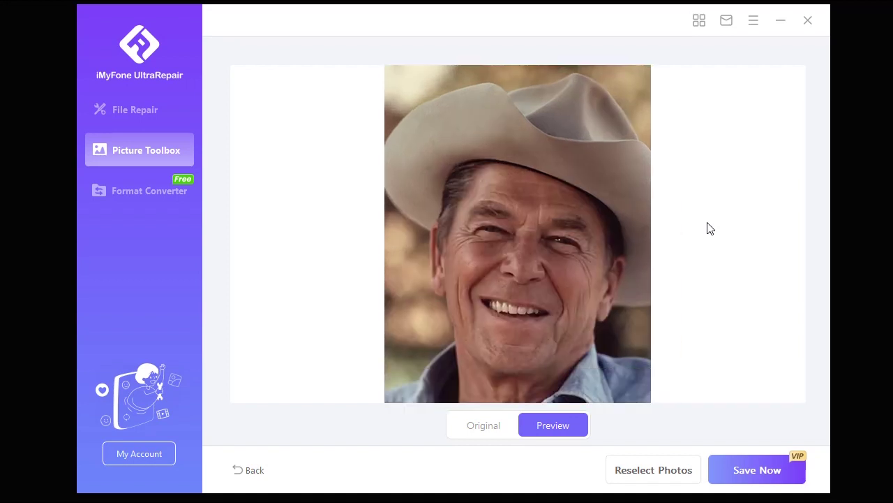
{"action": "left_click", "coordinate": [492, 427]}
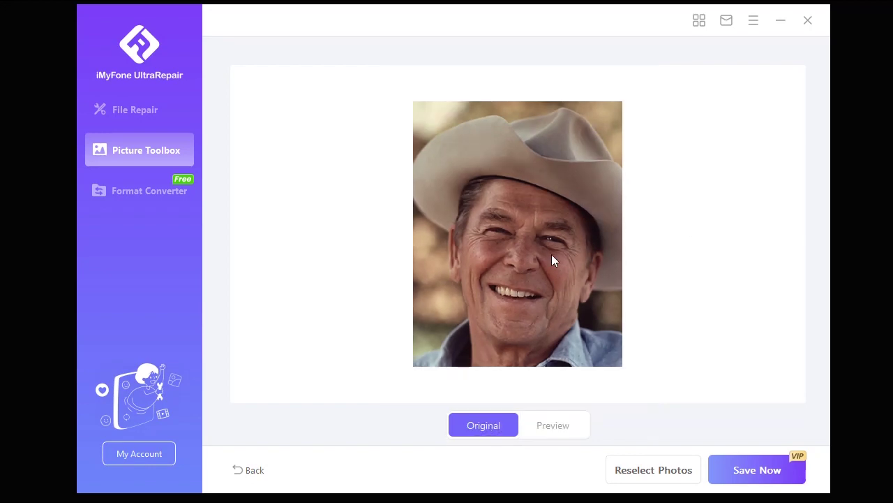
{"action": "left_click", "coordinate": [553, 428]}
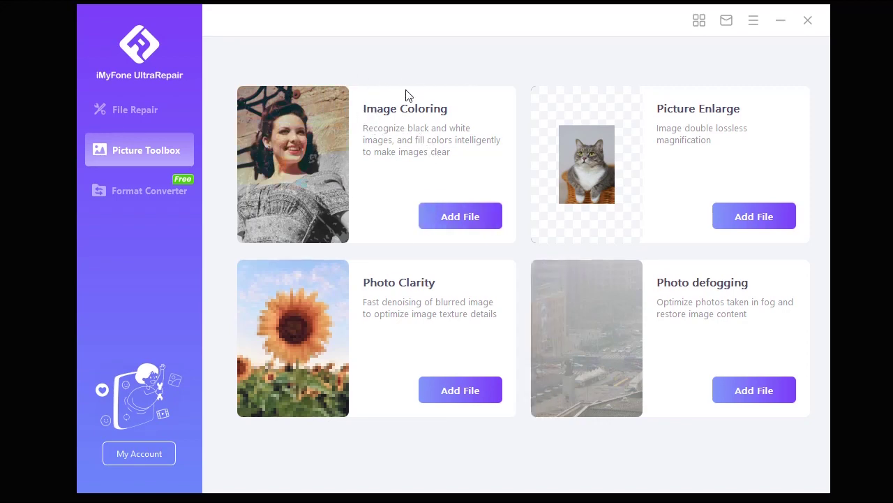
Colorize the black-and-white photo 2.jpg from the Pictures folder with Image Coloring.
{"action": "left_click", "coordinate": [490, 221]}
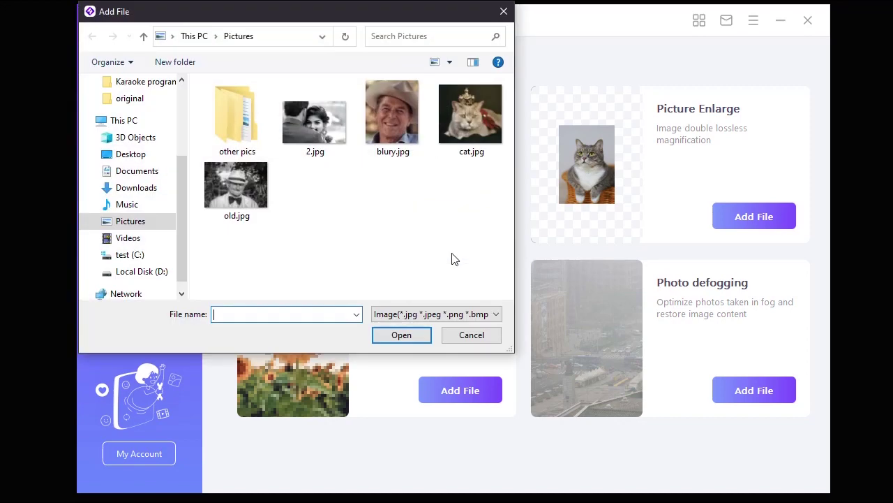
{"action": "left_click", "coordinate": [323, 139]}
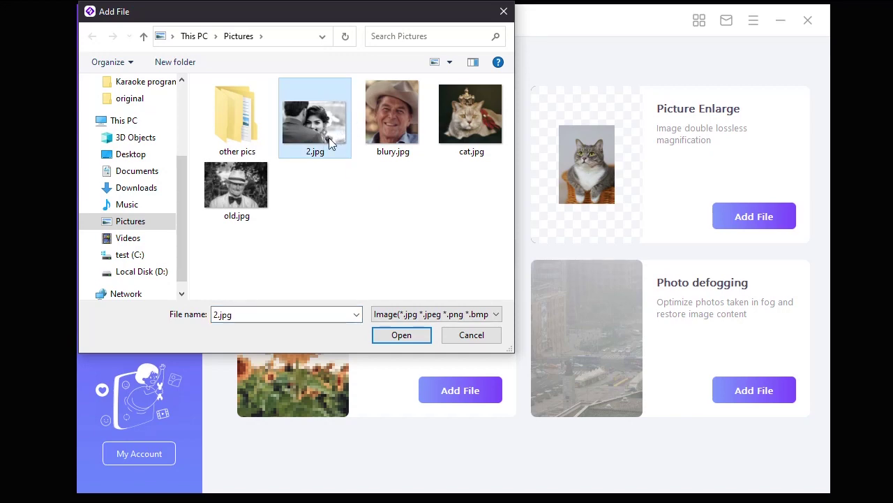
{"action": "left_click", "coordinate": [400, 335]}
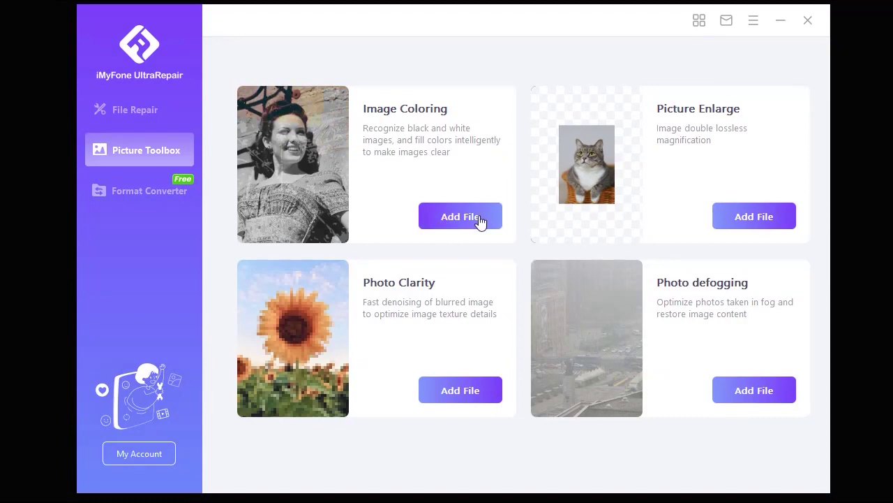
Colorize old.jpg from the Pictures folder with Image Coloring and compare the original with the preview.
{"action": "left_click", "coordinate": [480, 221]}
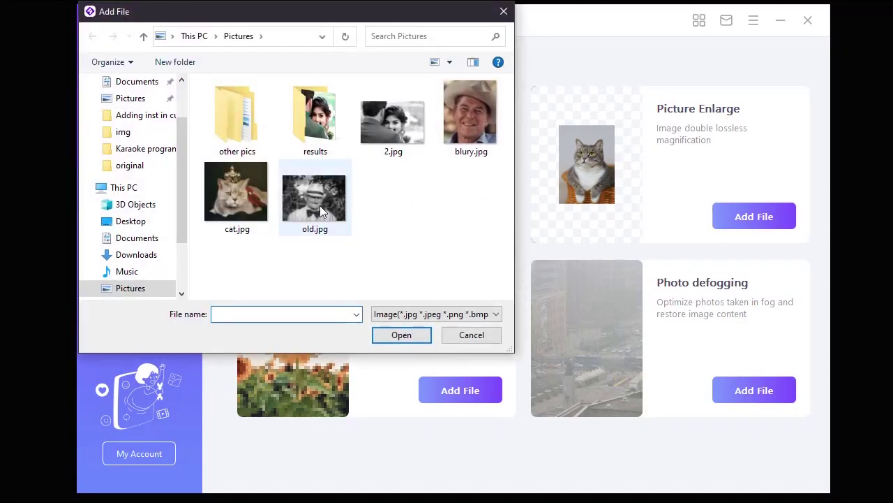
{"action": "left_click", "coordinate": [309, 231]}
{"action": "left_click", "coordinate": [402, 334]}
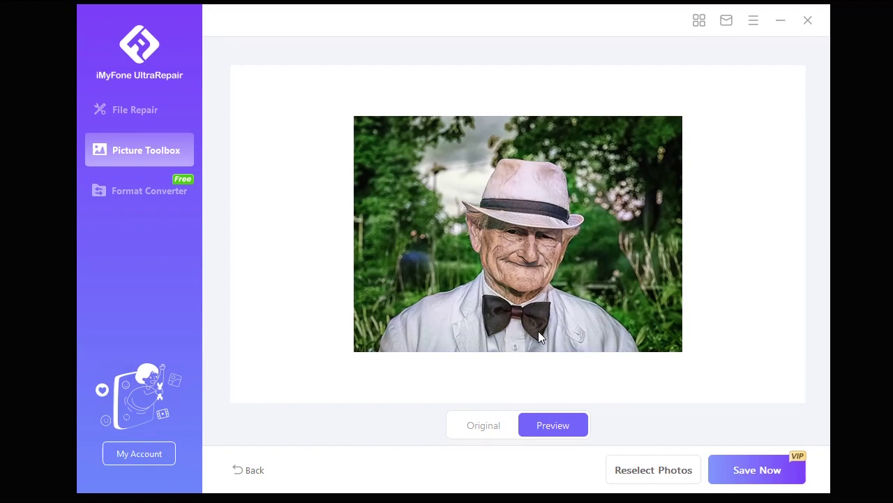
{"action": "left_click", "coordinate": [487, 427]}
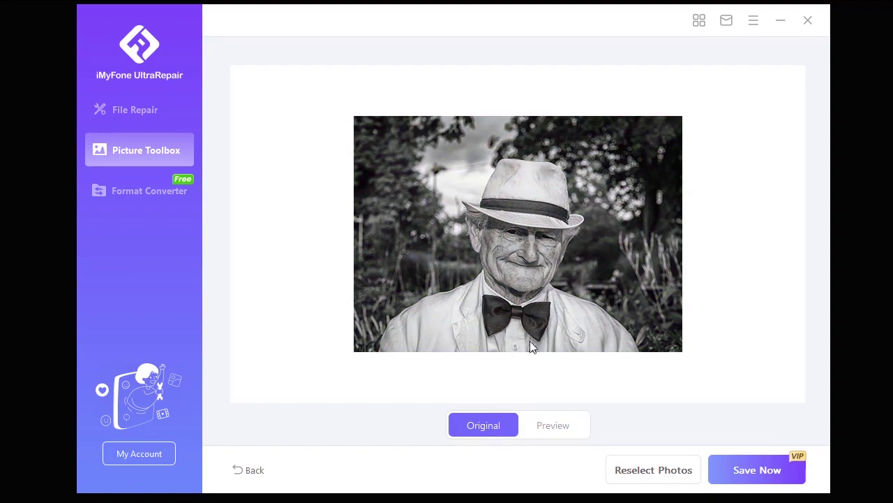
{"action": "left_click", "coordinate": [561, 431]}
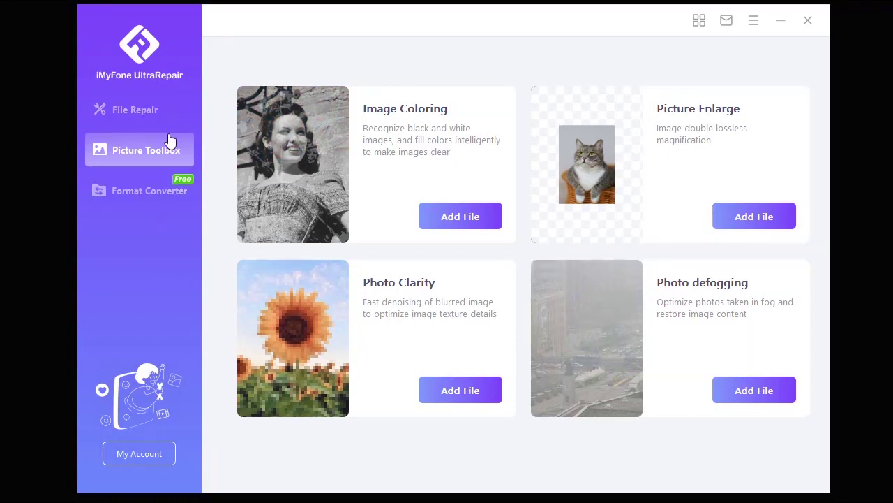
View the File Repair options, and load small.jpg from the Pictures folder for photo format conversion.
{"action": "left_click", "coordinate": [139, 115]}
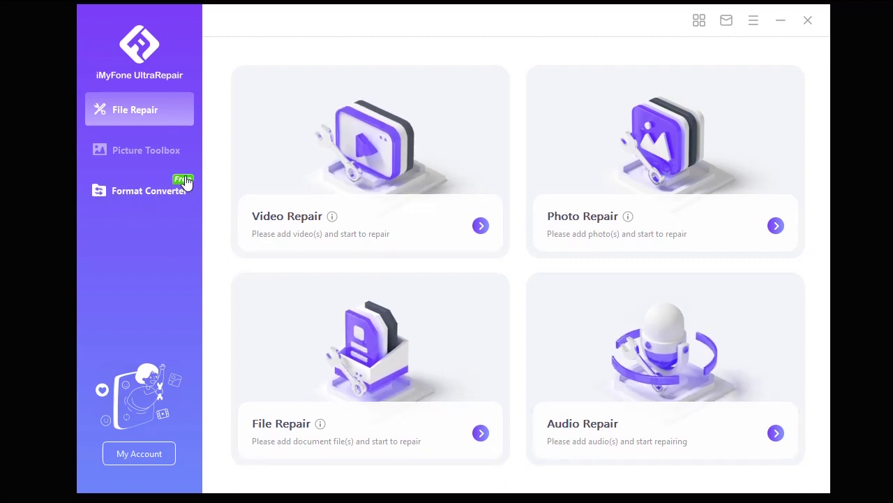
{"action": "left_click", "coordinate": [161, 199]}
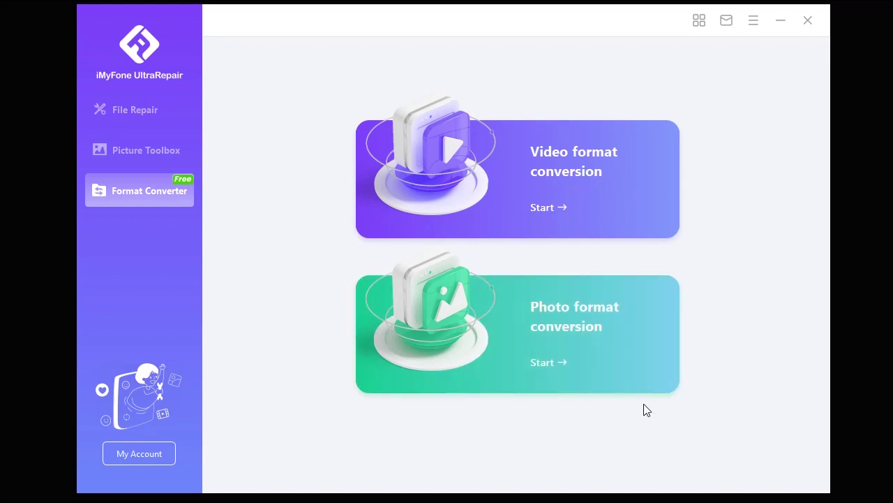
{"action": "left_click", "coordinate": [593, 362]}
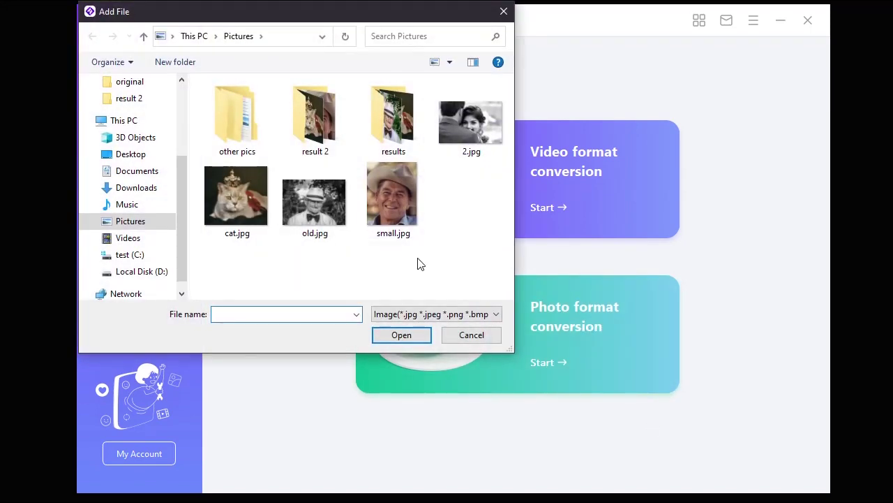
{"action": "left_click", "coordinate": [409, 233]}
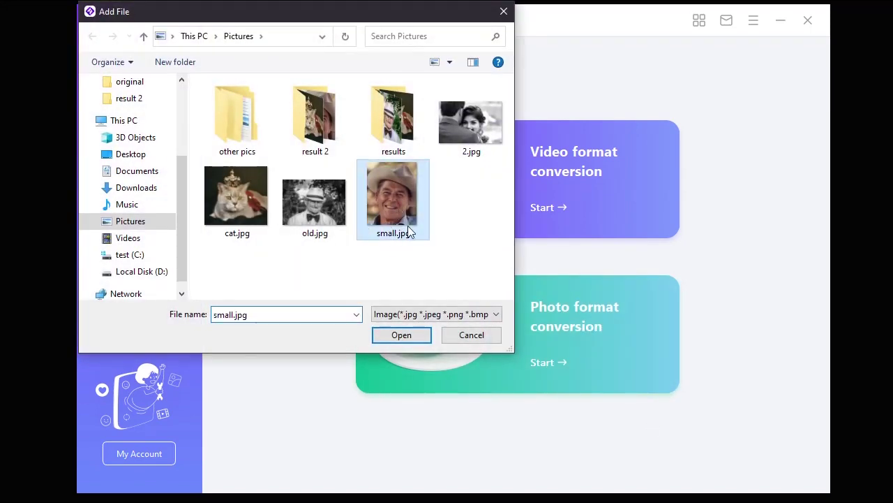
{"action": "left_click", "coordinate": [401, 333]}
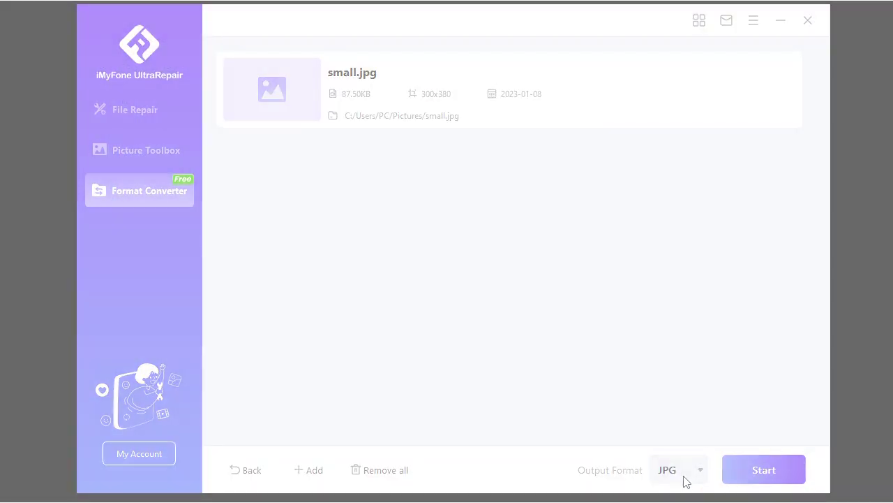